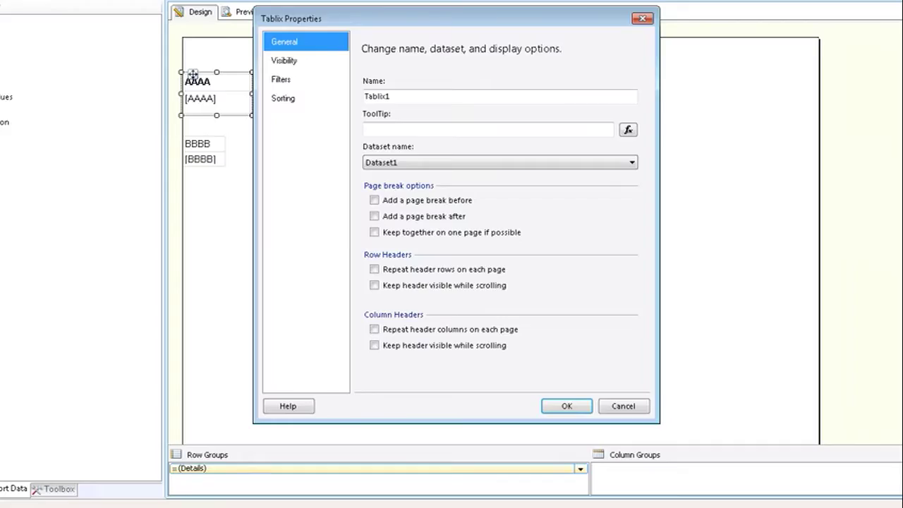
Step: Review the general properties of the AAAA and BBBB tables, including dataset names and page break options
left_click(390, 96)
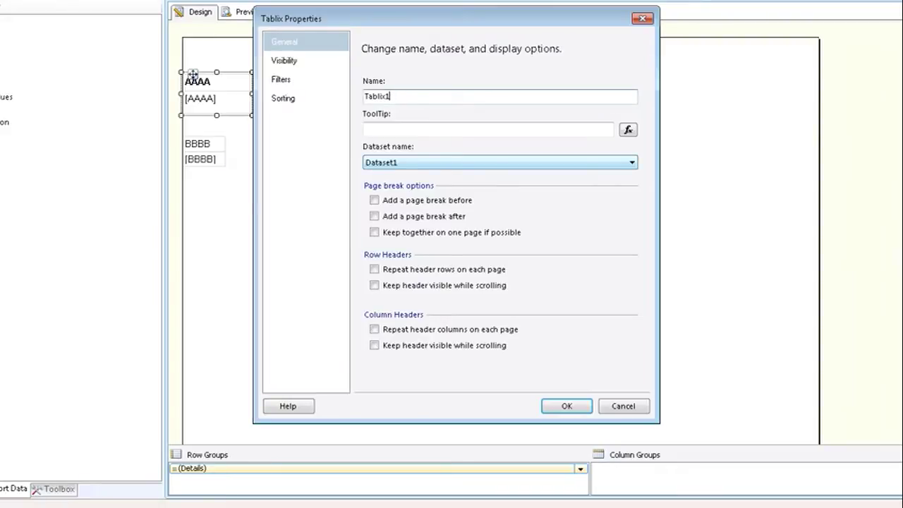
key("Return")
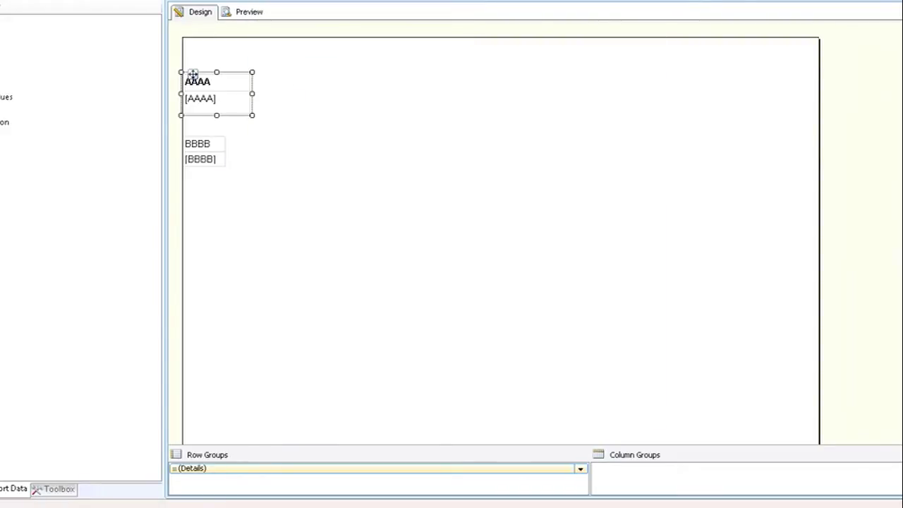
left_click(197, 144)
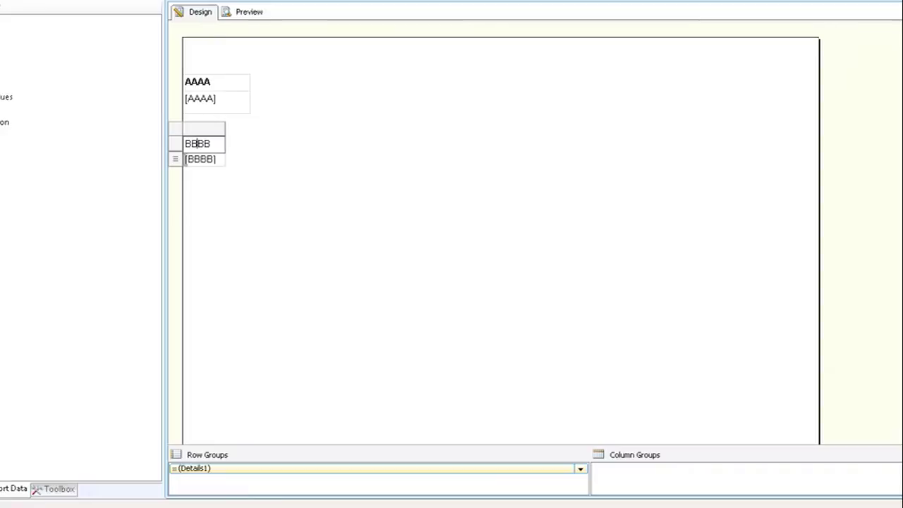
right_click(175, 129)
left_click(235, 241)
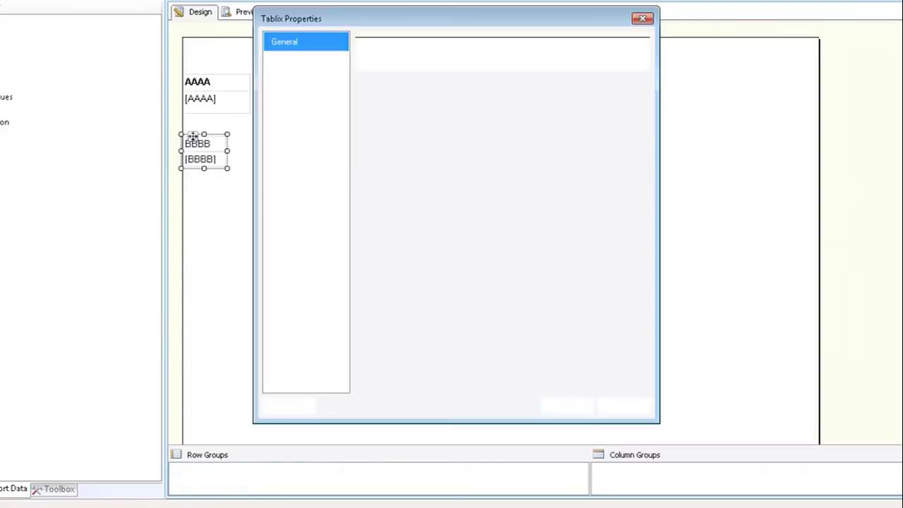
left_click(390, 97)
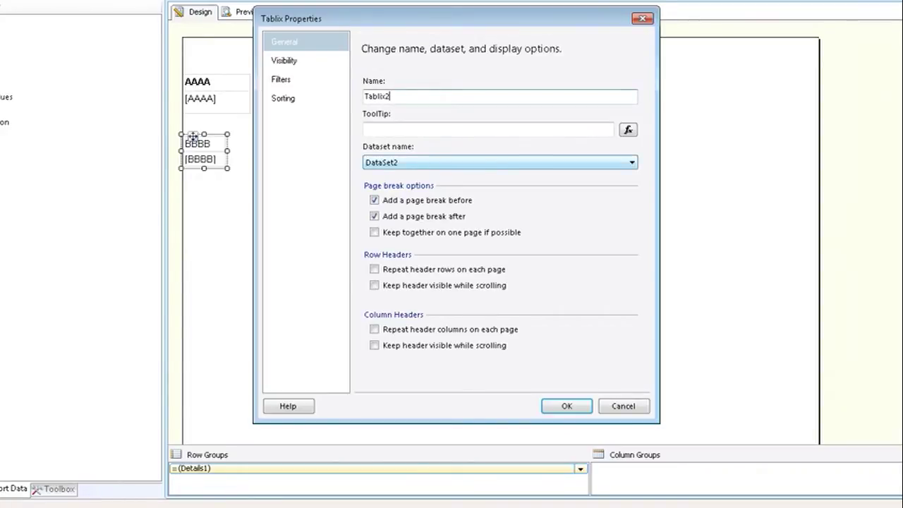
left_click(567, 406)
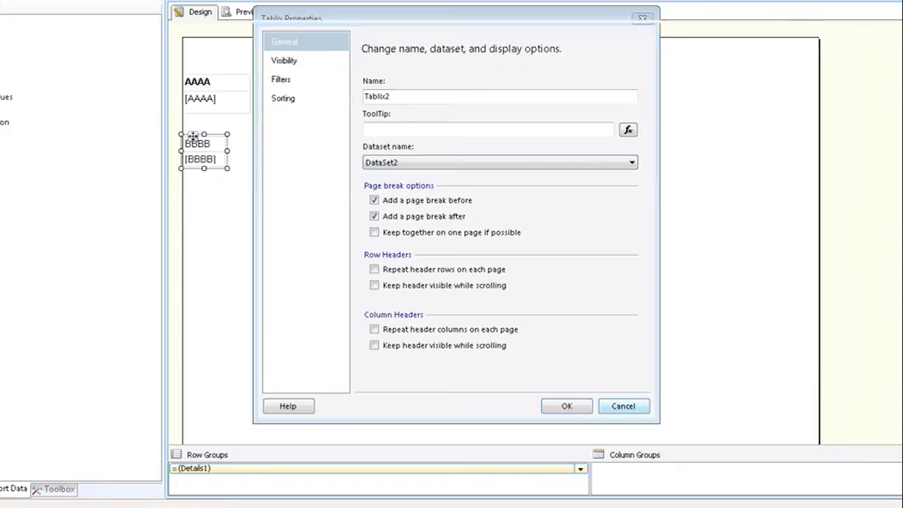
Step: Preview the report and export it to Excel to check the worksheets generated before page names are set
left_click(242, 11)
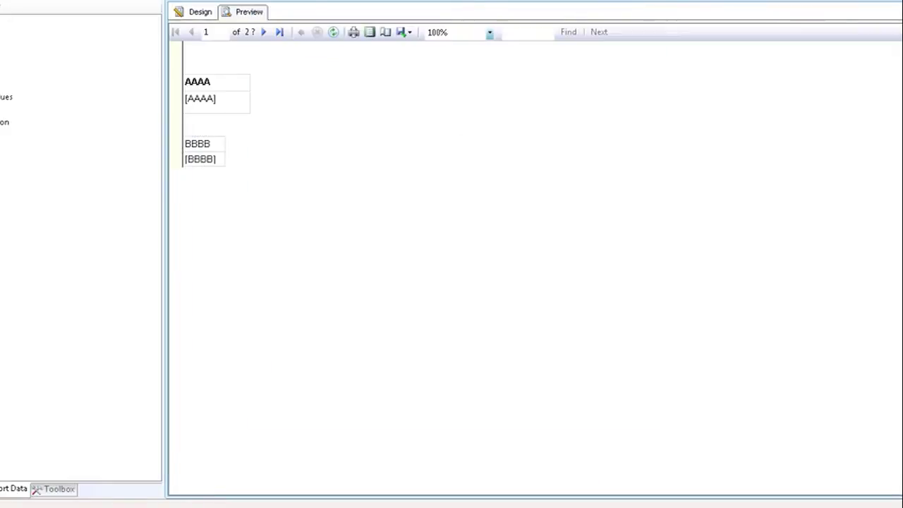
left_click(403, 32)
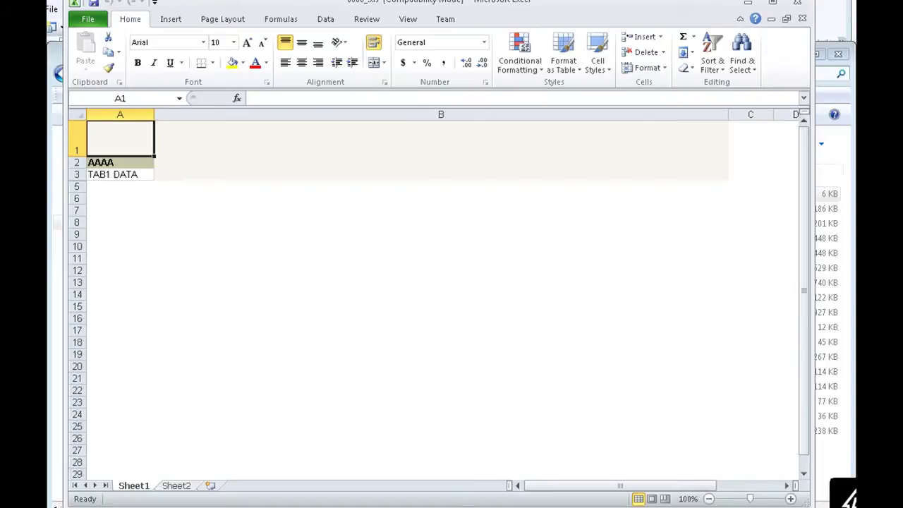
key("ctrl+Page_Down")
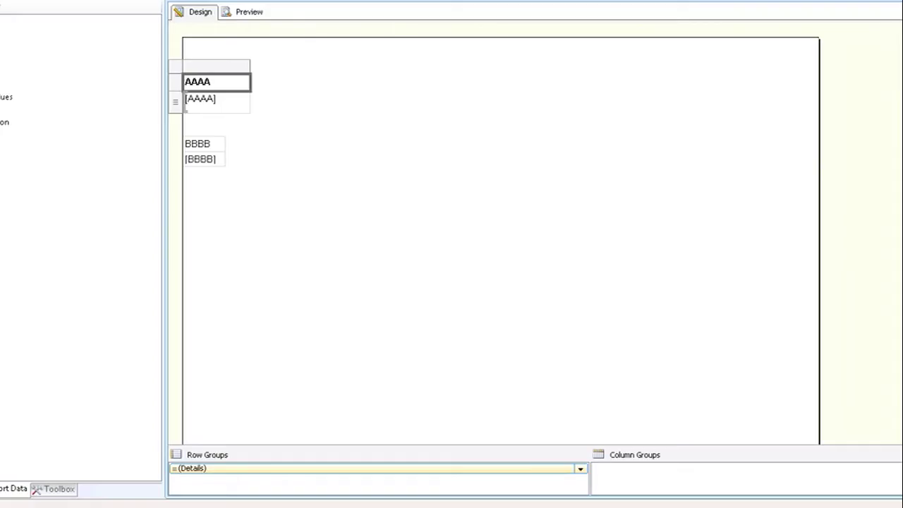
Step: Set the PageName property of the AAAA table to TAB1 DATA
left_click(192, 73)
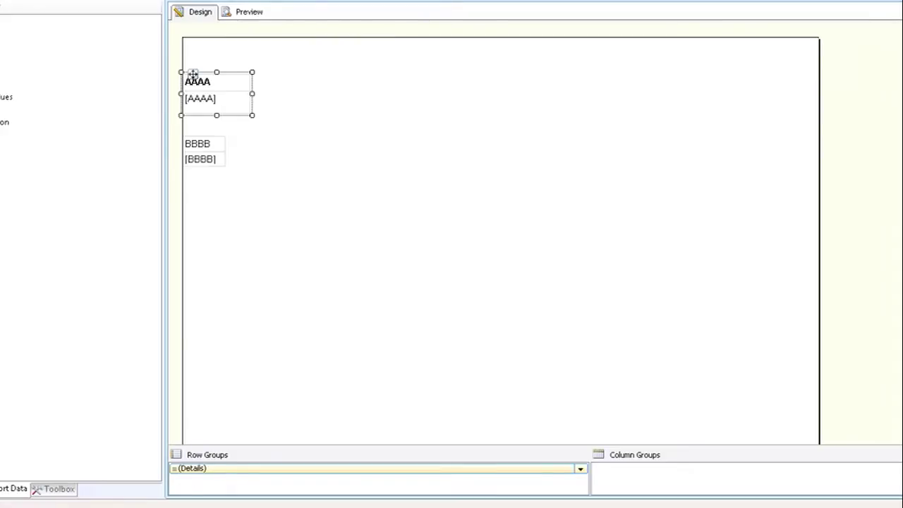
key("alt+v")
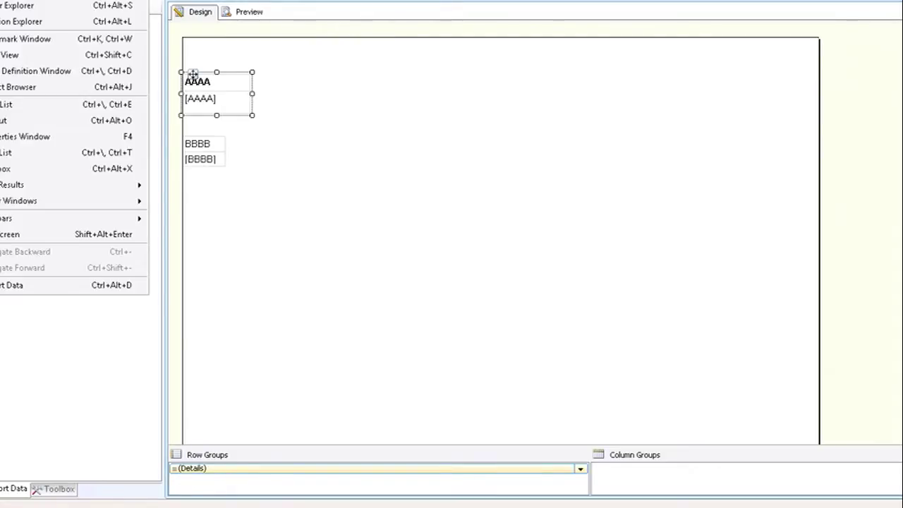
key("Down")
key("Down")
key("Down")
key("Down")
key("Down")
key("Down")
key("Down")
key("Down")
key("Down")
key("Down")
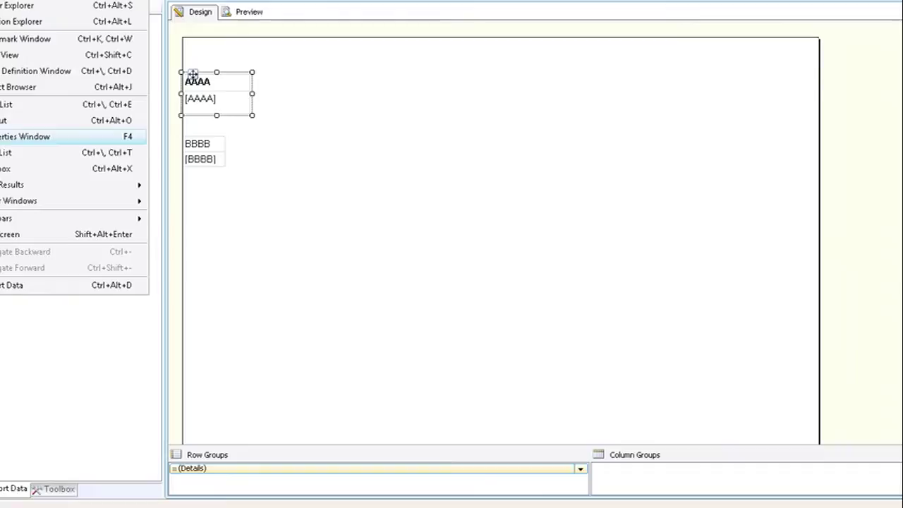
key("Up")
key("Return")
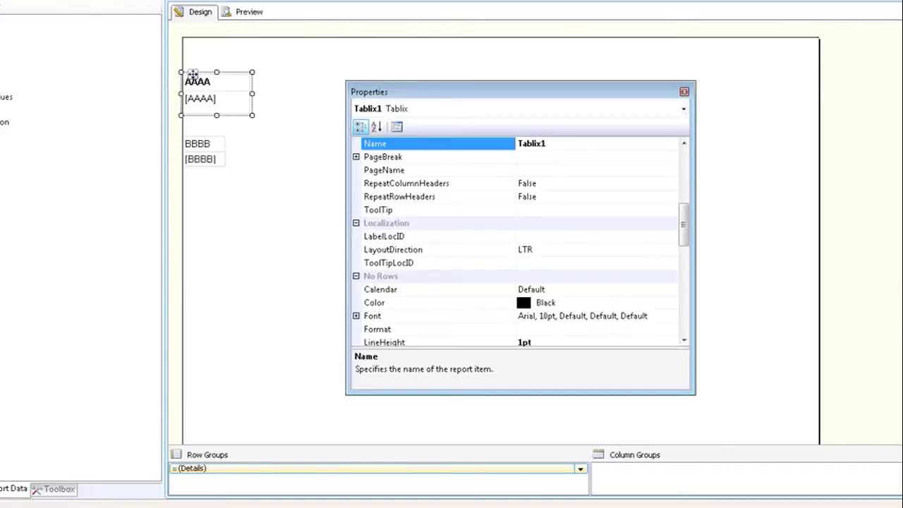
key("Down")
key("Down")
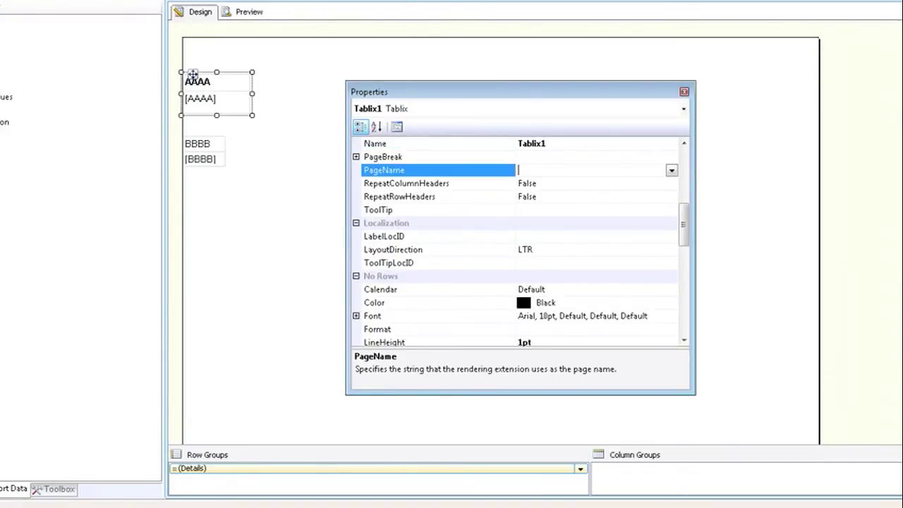
type("ATBL")
key("BackSpace")
key("BackSpace")
key("BackSpace")
key("BackSpace")
type("TAB1 DATA")
key("Return")
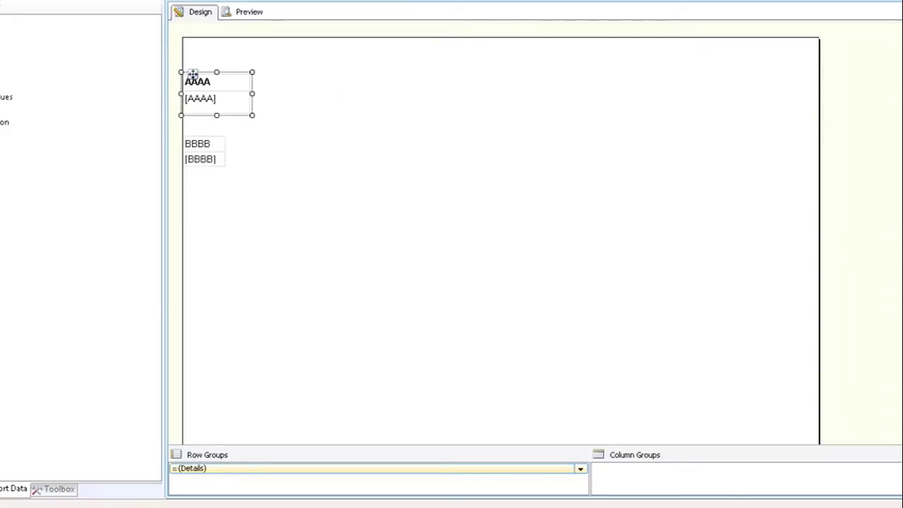
Step: Examine the properties of the AAAA header cell's text box
left_click(194, 79)
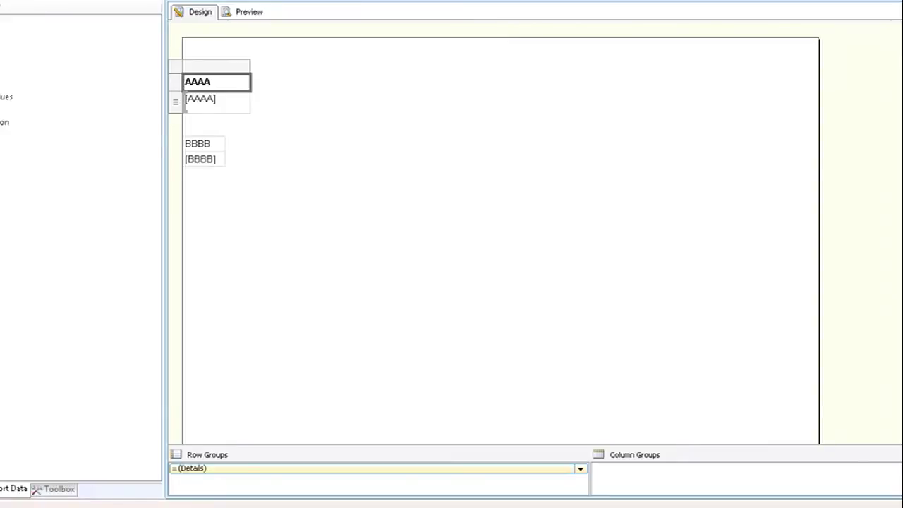
key("alt+v")
key("Down")
key("Down")
key("Down")
key("Down")
key("Down")
key("Down")
key("Down")
key("Down")
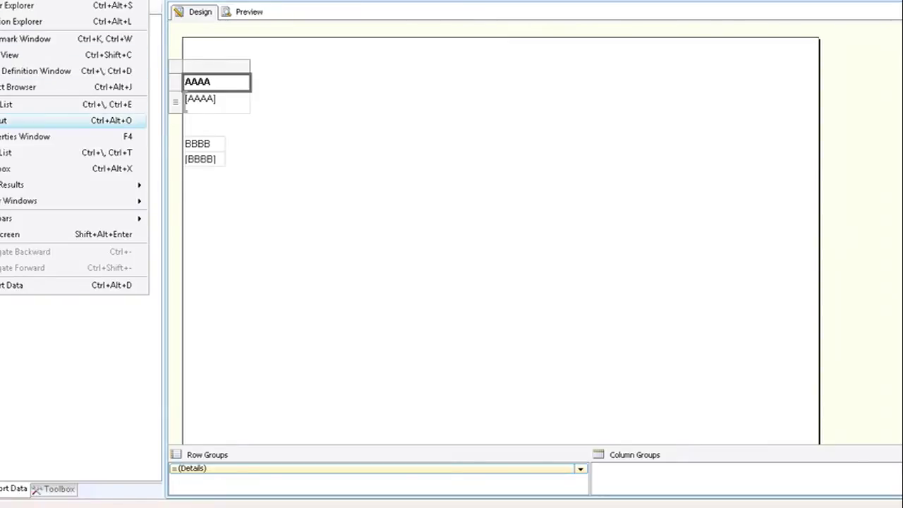
key("Return")
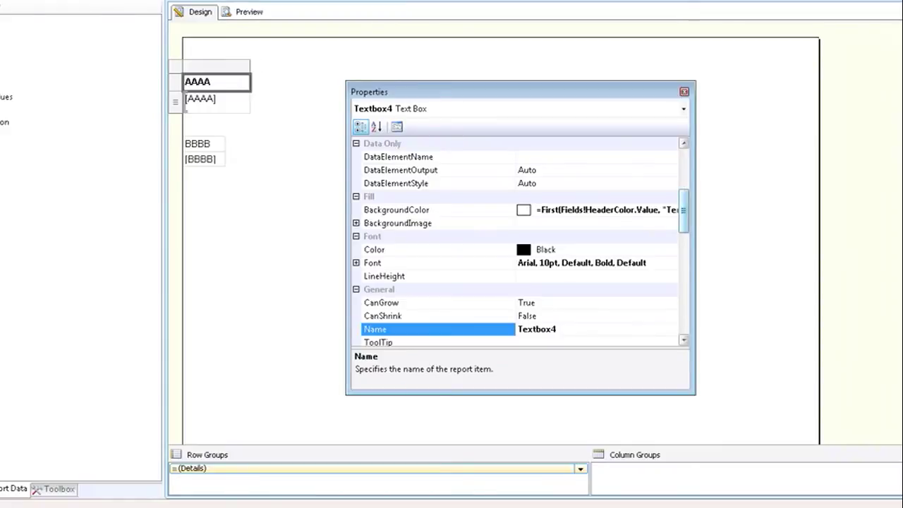
scroll(522, 235, "up", 4)
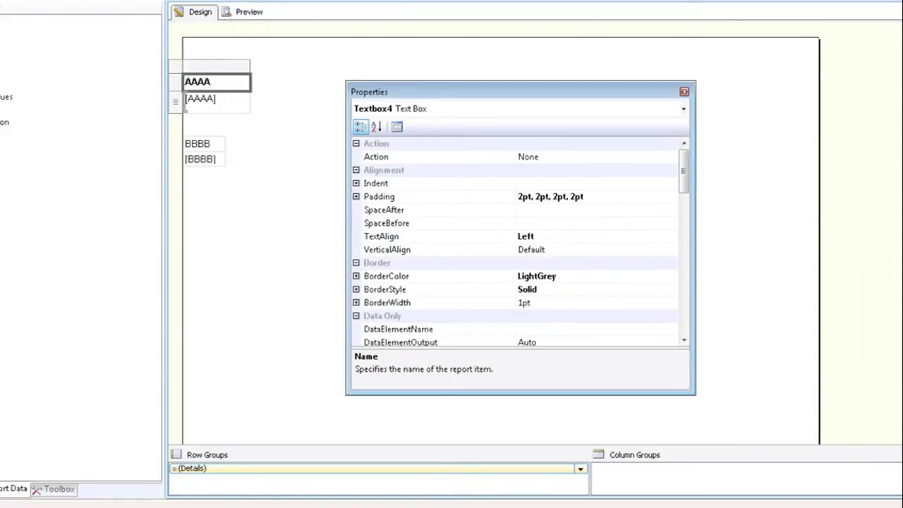
key("shift+Escape")
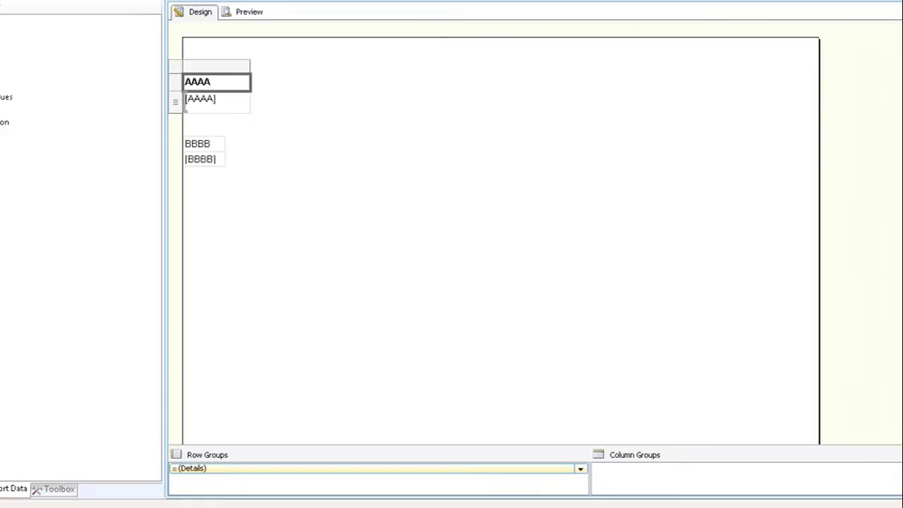
Step: Examine the properties of the whole AAAA table, including its PageName entry
left_click(193, 74)
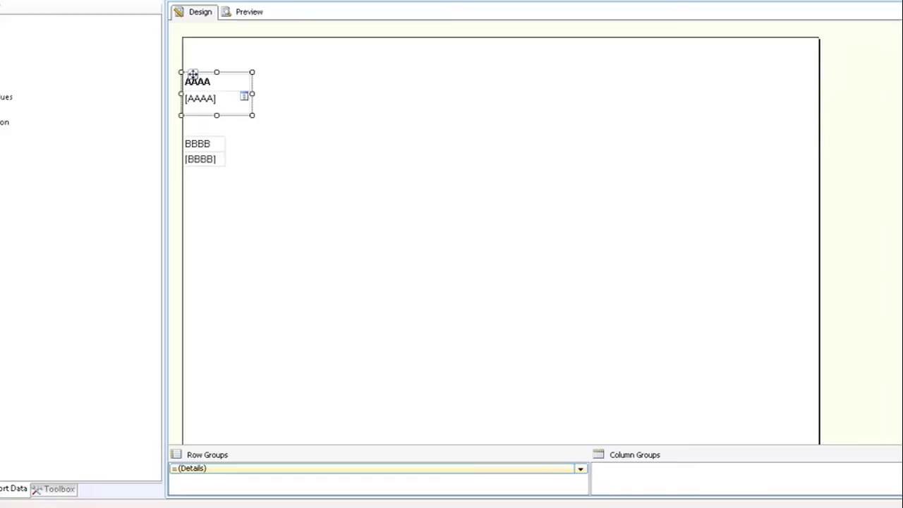
key("alt+v")
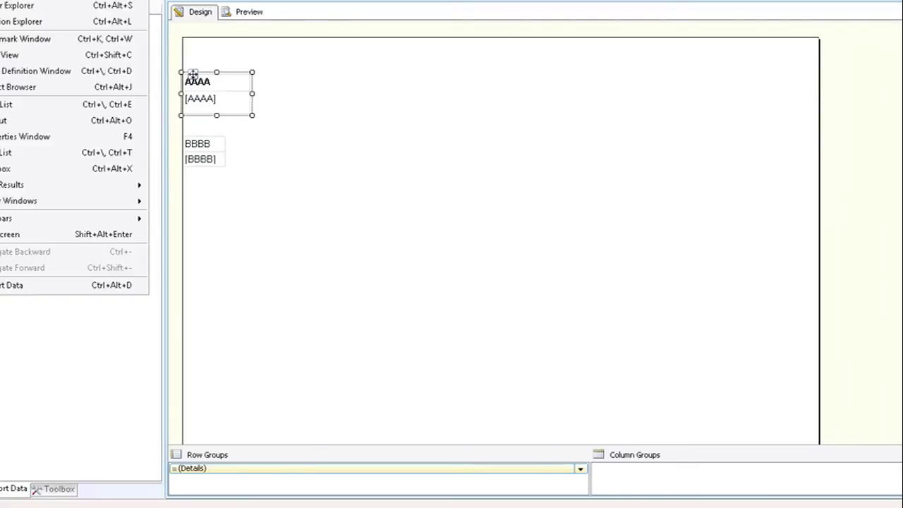
key("Down")
key("Down")
key("Down")
key("Down")
key("Down")
key("Down")
key("Down")
key("Down")
key("Down")
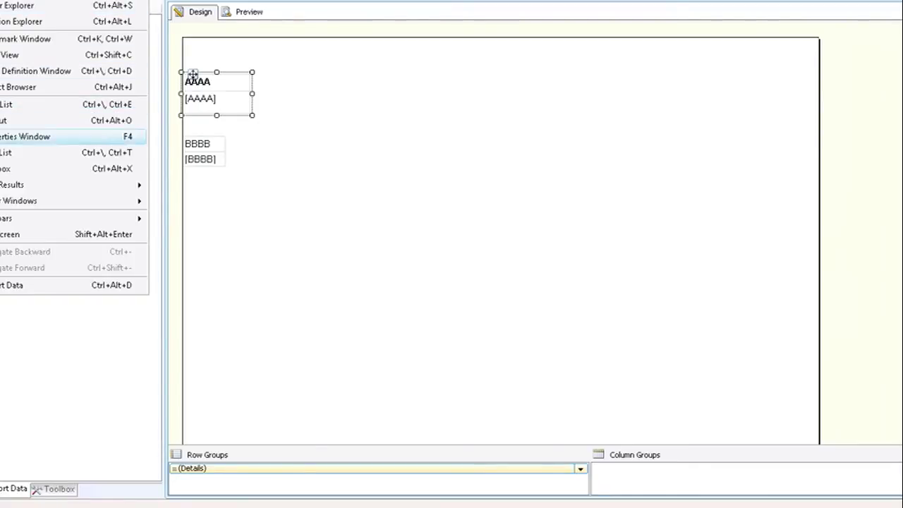
key("Return")
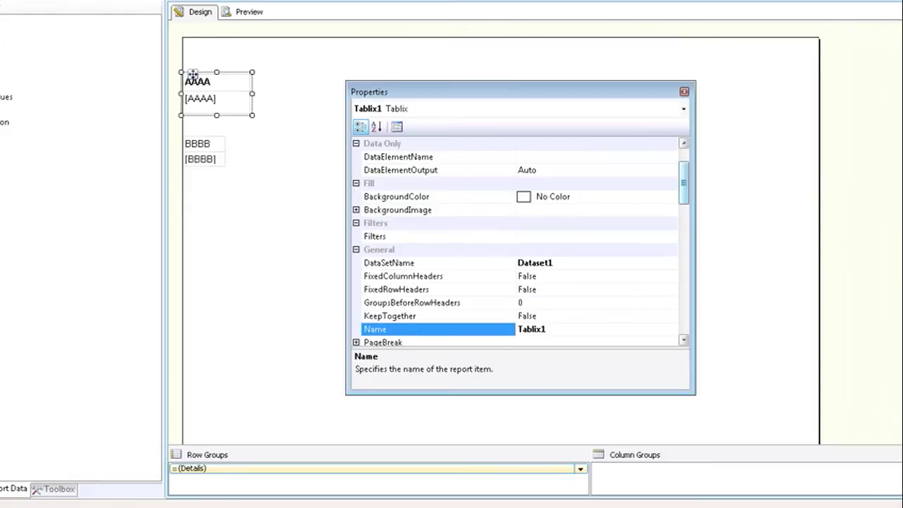
scroll(515, 241, "up", 2)
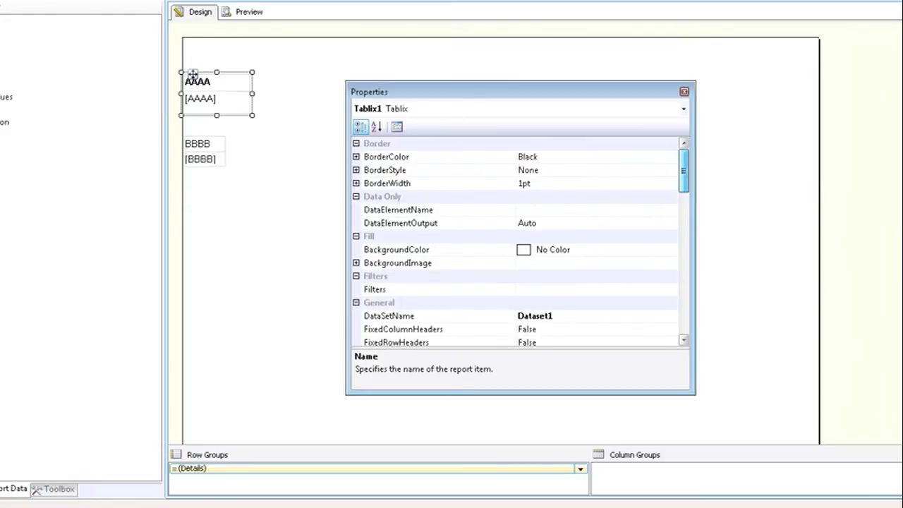
scroll(519, 244, "down", 4)
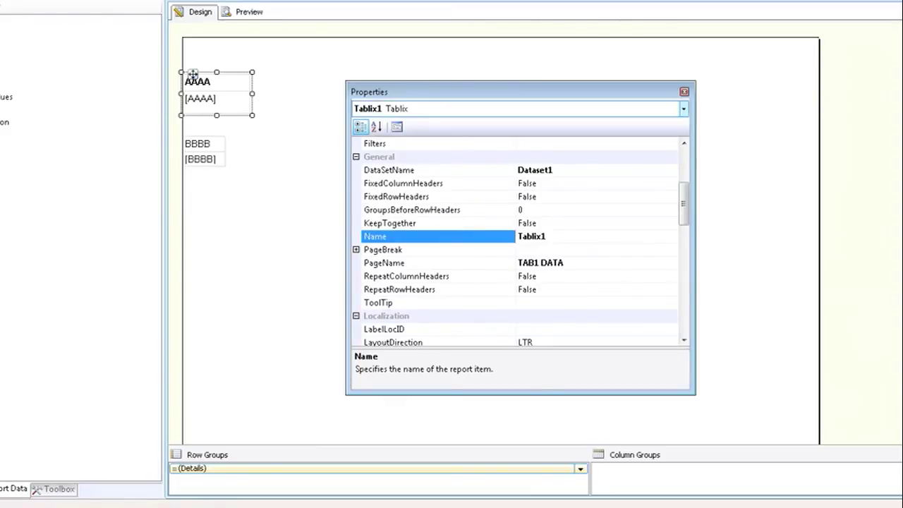
left_click(684, 91)
key("Escape")
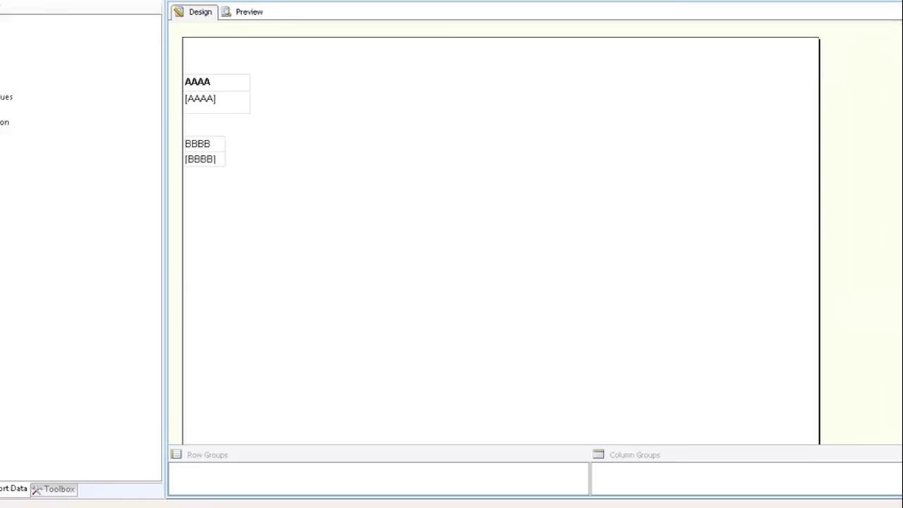
Step: Set the PageName property of the BBBB table to TAB2 DATA and close its properties
left_click(193, 144)
left_click(192, 136)
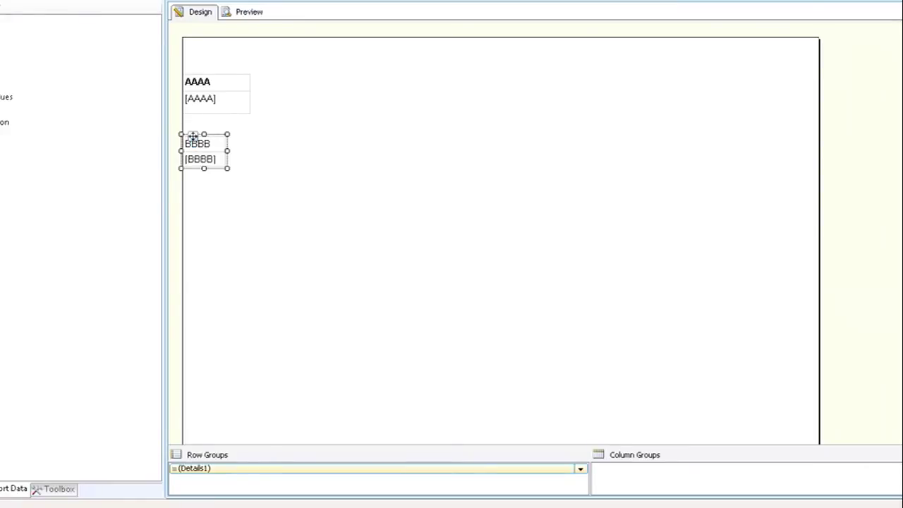
key("alt+v")
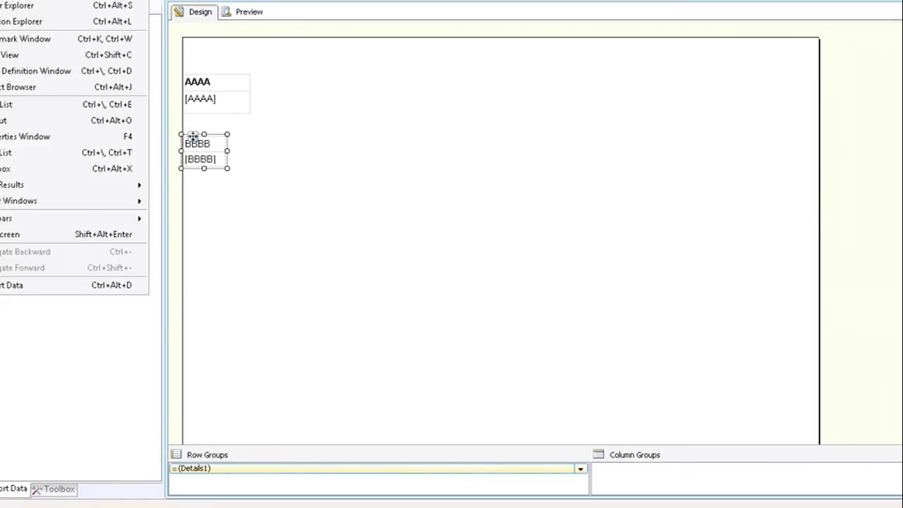
key("Down")
key("Down")
key("Down")
key("Down")
key("Down")
key("Down")
key("Down")
key("Down")
key("Down")
key("Down")
key("Return")
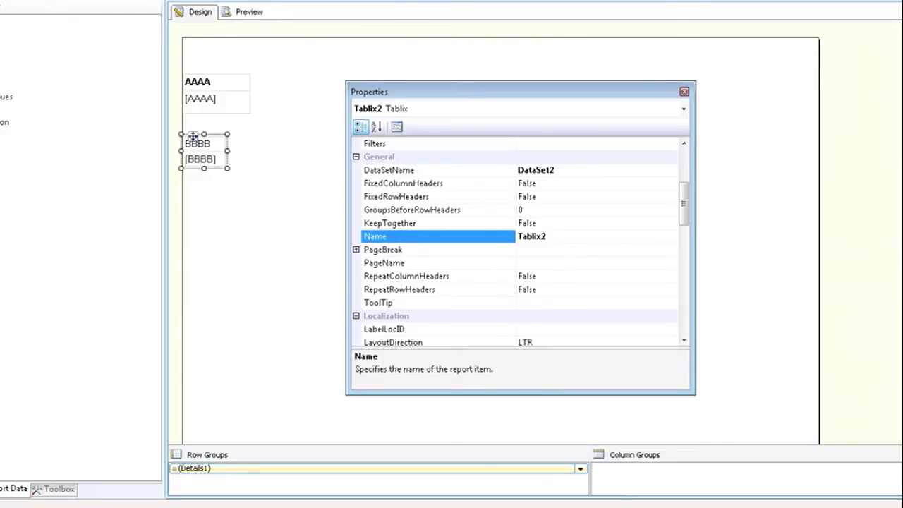
key("Down")
key("Down")
type("T")
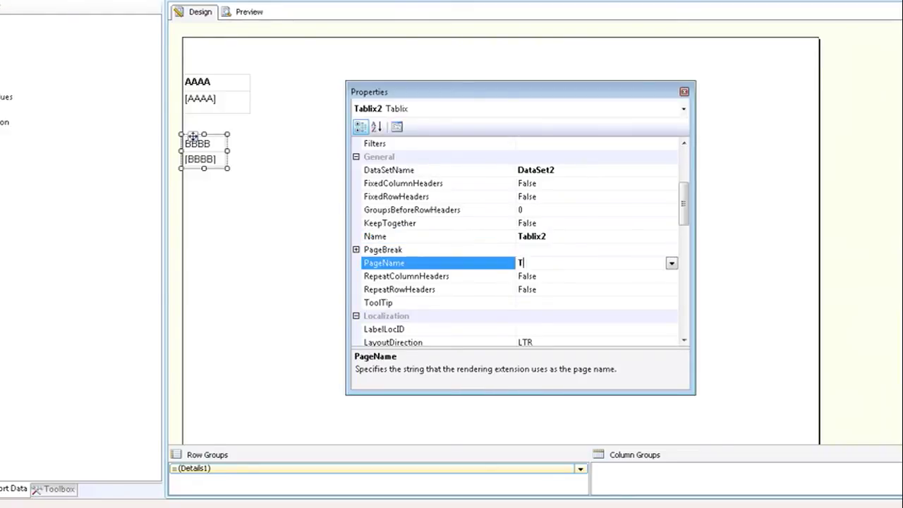
type("AB2 DATA")
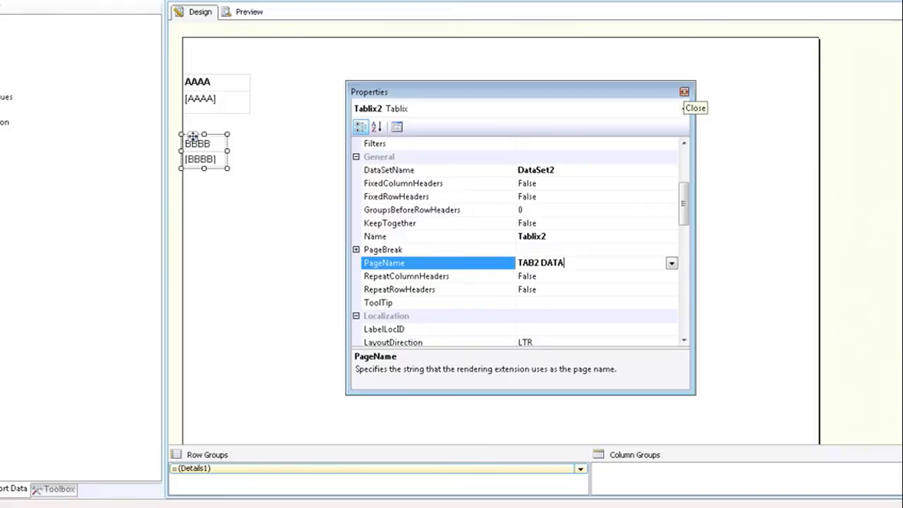
left_click(684, 91)
Step: Export the previewed report to Excel and check the TAB1 DATA and TAB2 DATA worksheets in the workbook
left_click(250, 12)
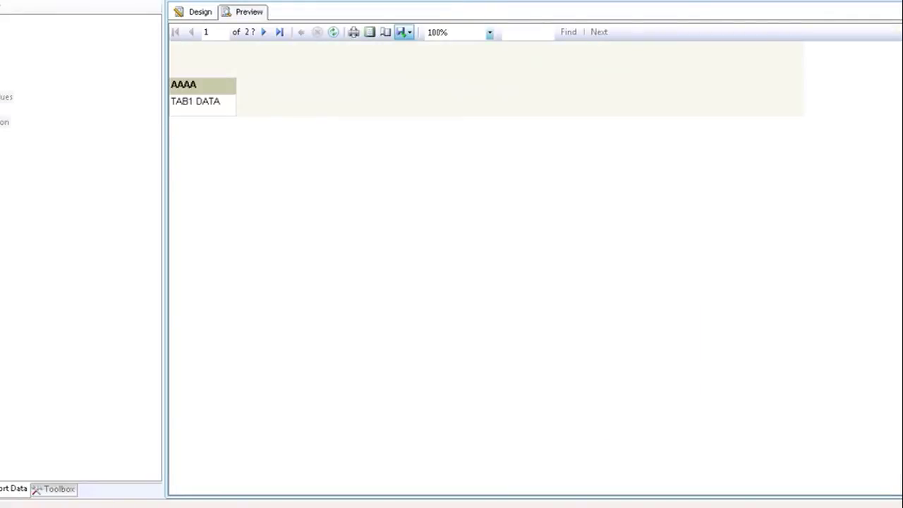
left_click(405, 32)
left_click(428, 124)
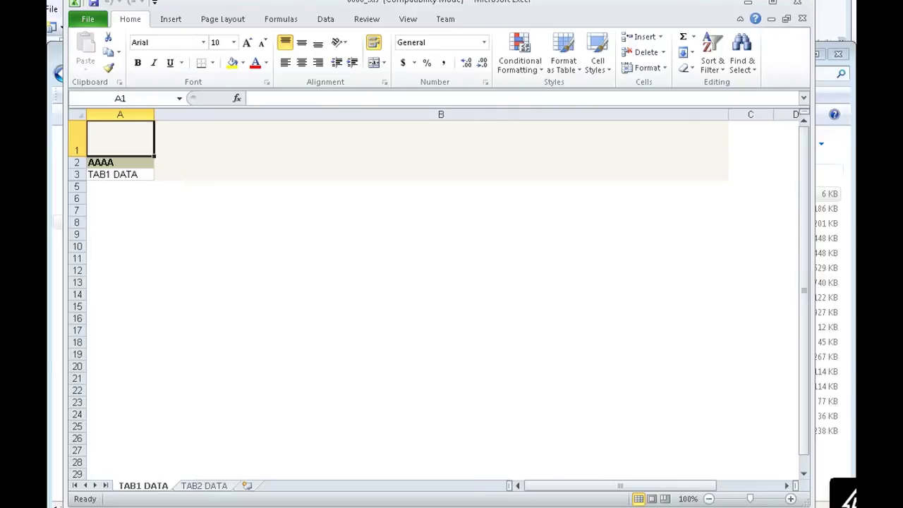
left_click(204, 485)
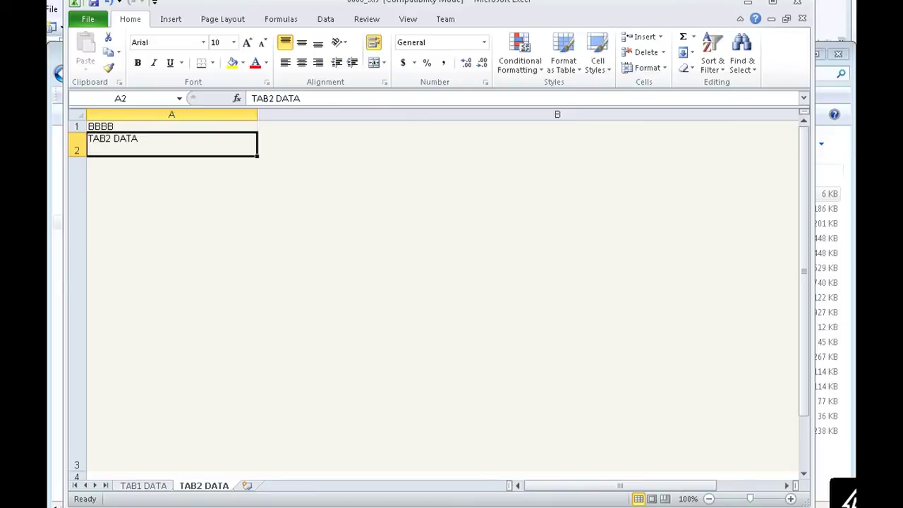
key("ctrl+Page_Up")
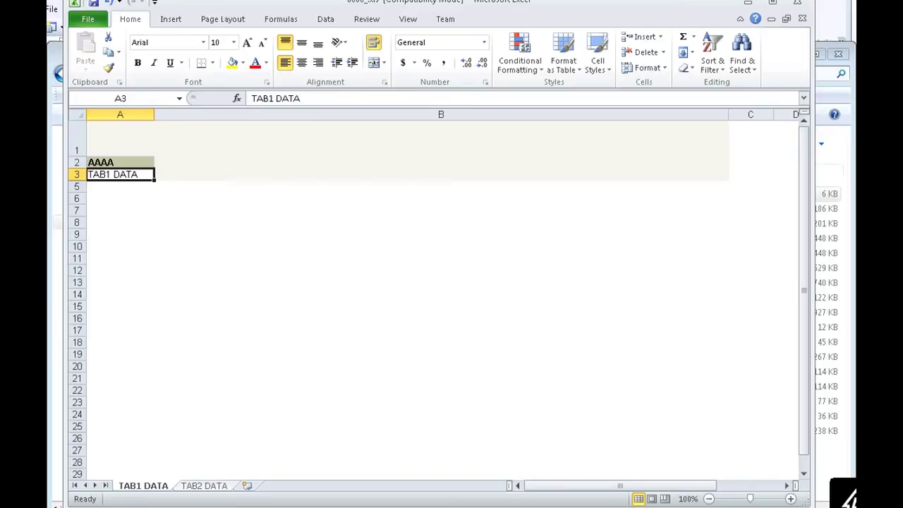
Step: Enter "THANKS!!!!!!!!!" in cell A7 of the TAB1 DATA sheet and open the font size choices
left_click(120, 186)
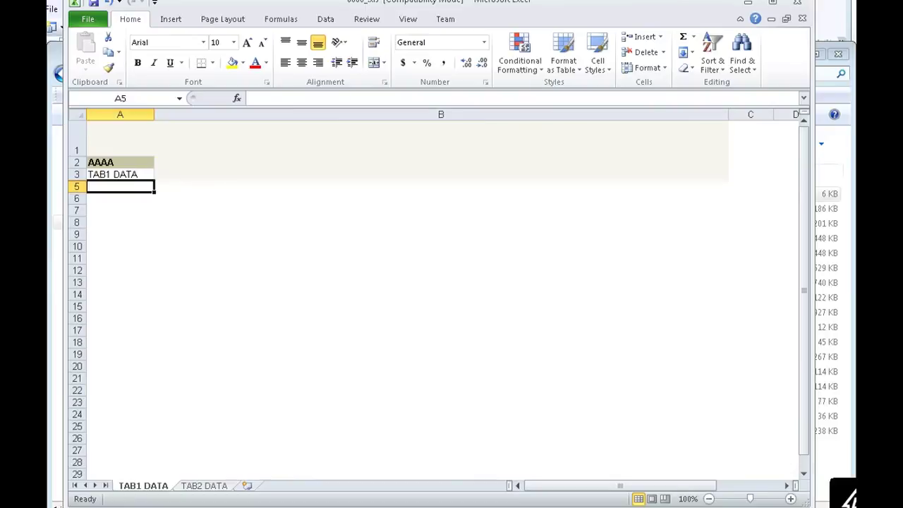
left_click(120, 211)
type("TH")
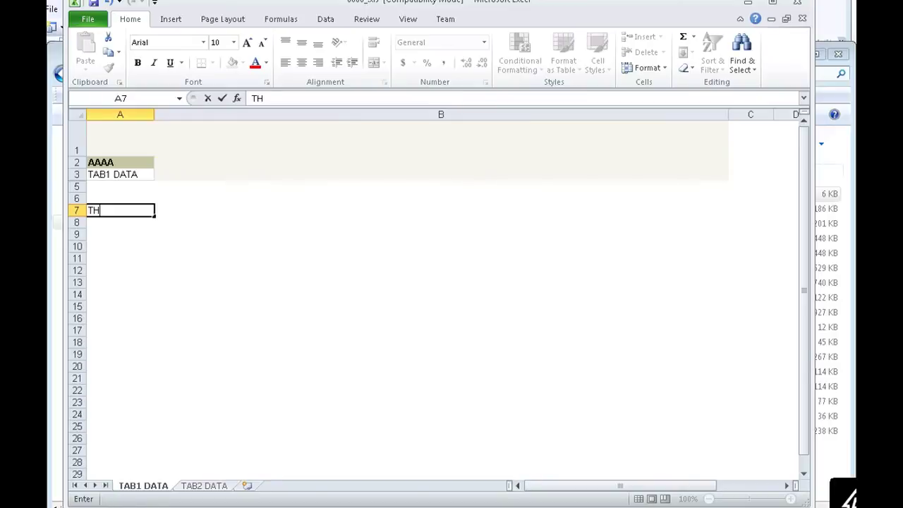
type("ANKS!!!!!!!!!")
left_click(233, 43)
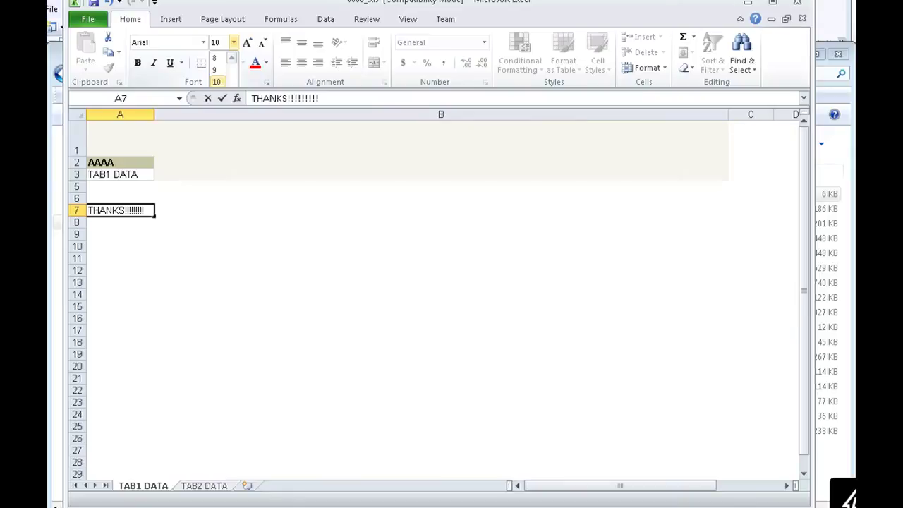